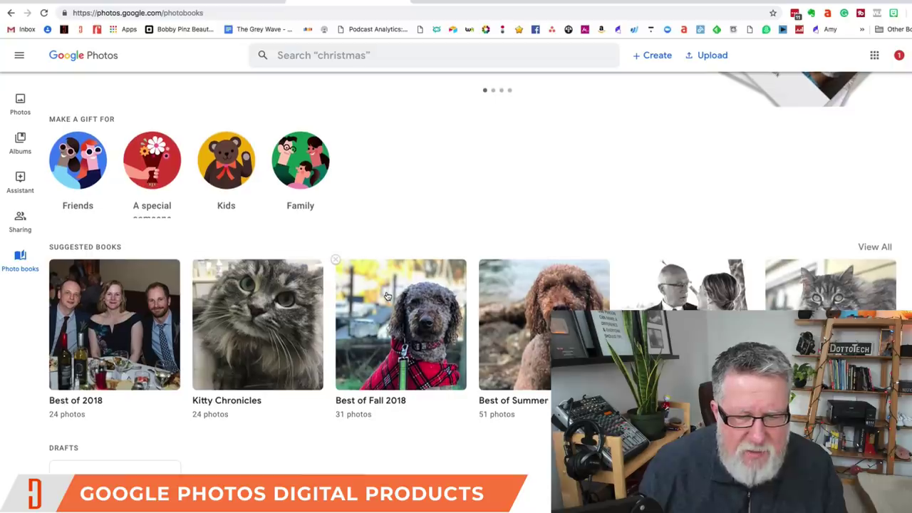
- Scroll the main Photos timeline up to the early December 2018 photos
{"action": "scroll", "coordinate": [387, 296], "scroll_direction": "up", "scroll_amount": 3}
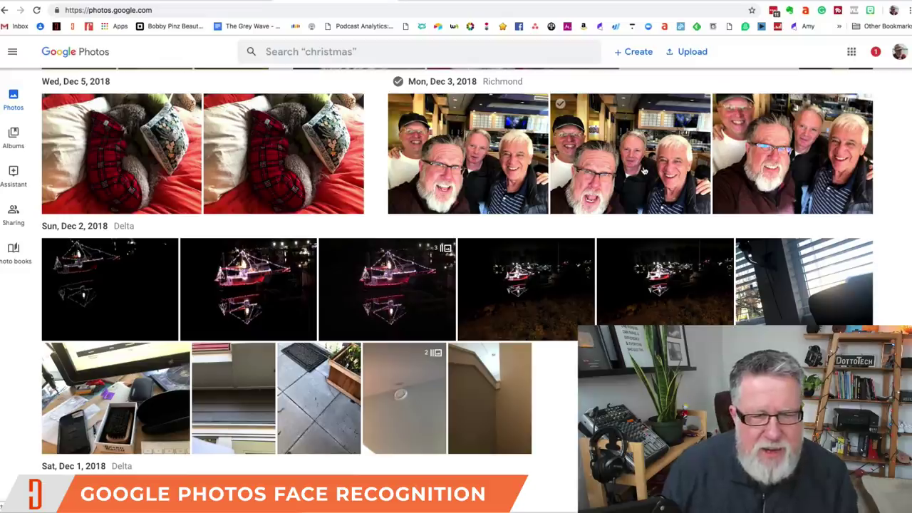
- Open the Dec 3 group selfie's details and go to the recognised person's photo page
{"action": "left_click", "coordinate": [643, 170]}
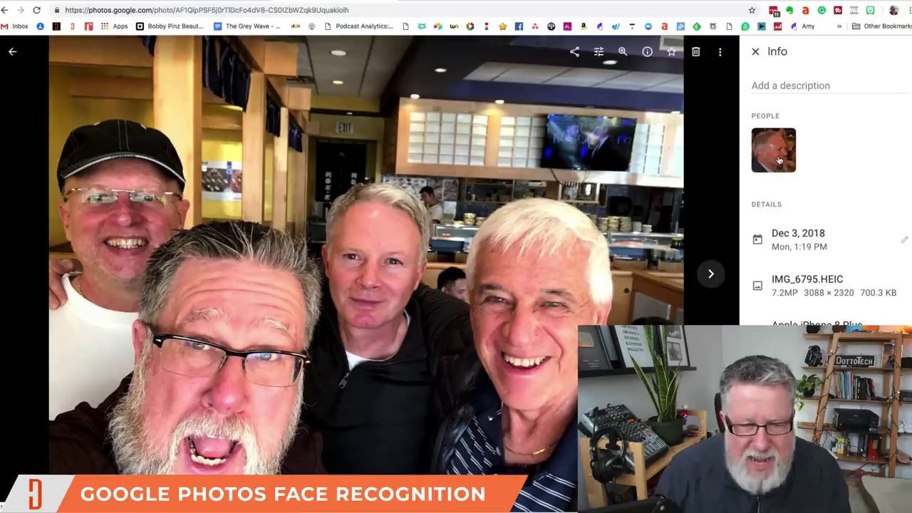
{"action": "left_click", "coordinate": [780, 161]}
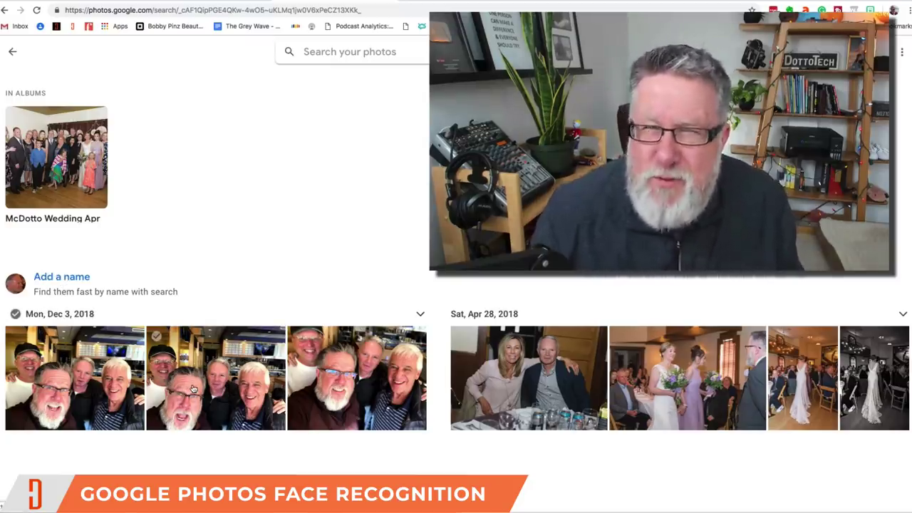
- Name the recognised person by entering their full name and choosing the matching suggestion
{"action": "left_click", "coordinate": [56, 278]}
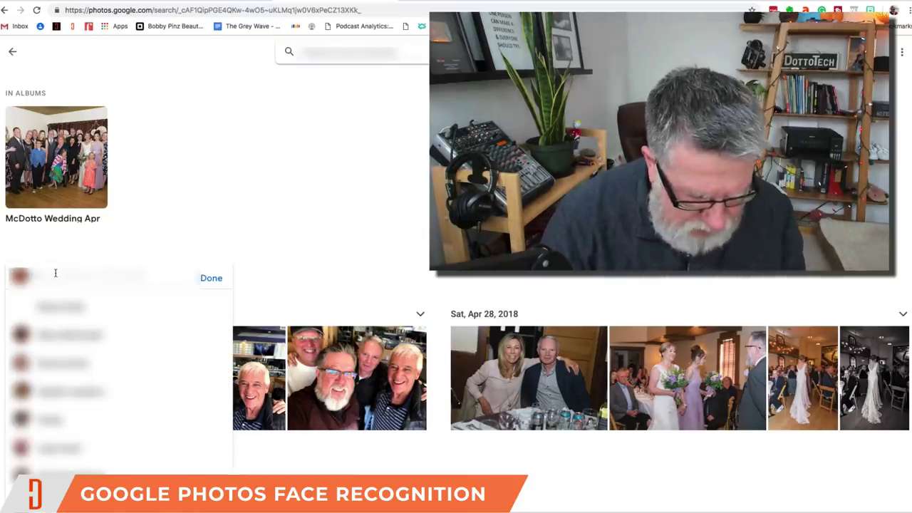
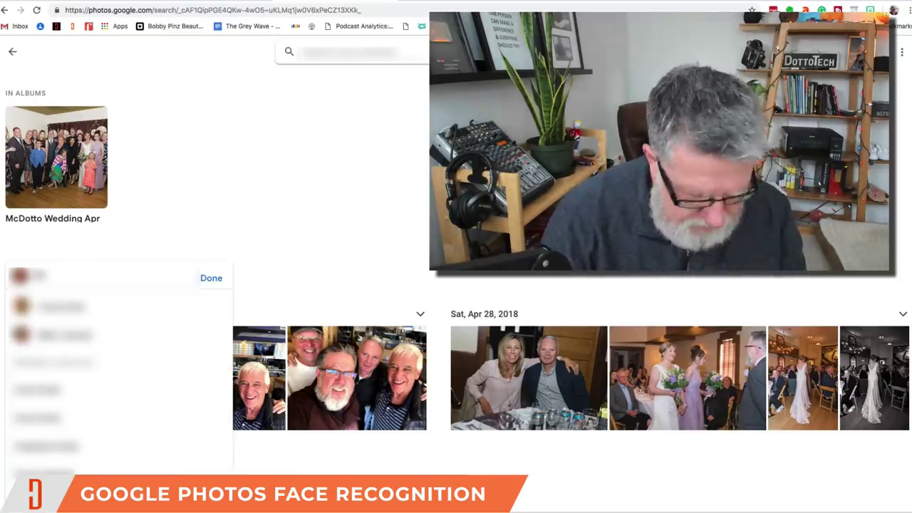
{"action": "type", "text": "Dotto"}
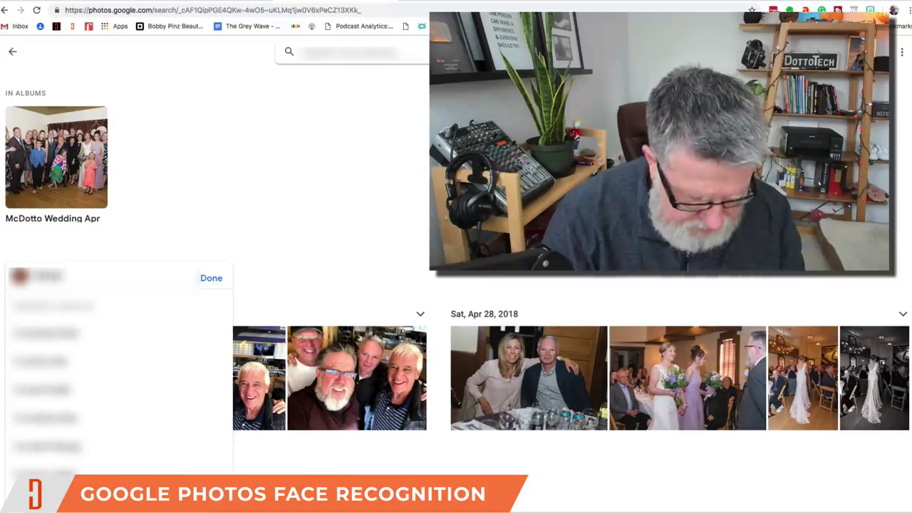
{"action": "left_click", "coordinate": [32, 331]}
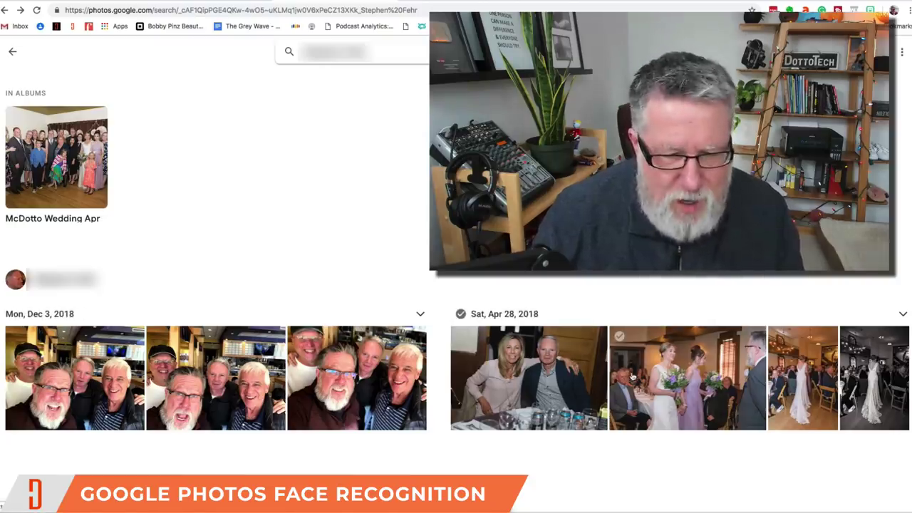
{"action": "left_click", "coordinate": [820, 388]}
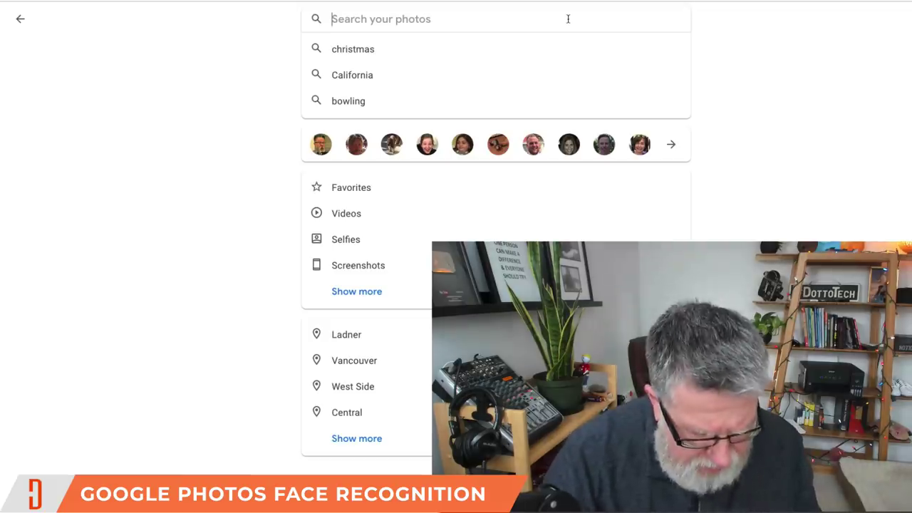
- Search for the dog Farley and scroll through its photos grouped by date
{"action": "type", "text": "farle"}
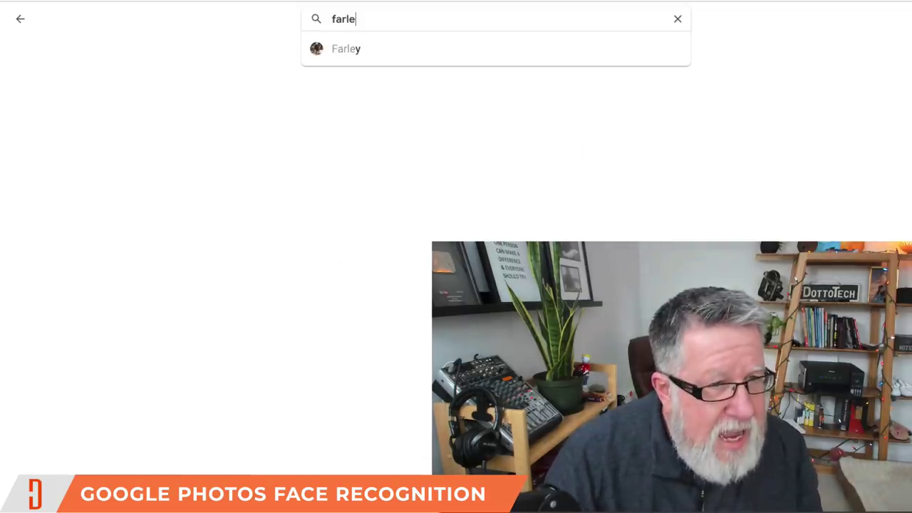
{"action": "left_click", "coordinate": [374, 54]}
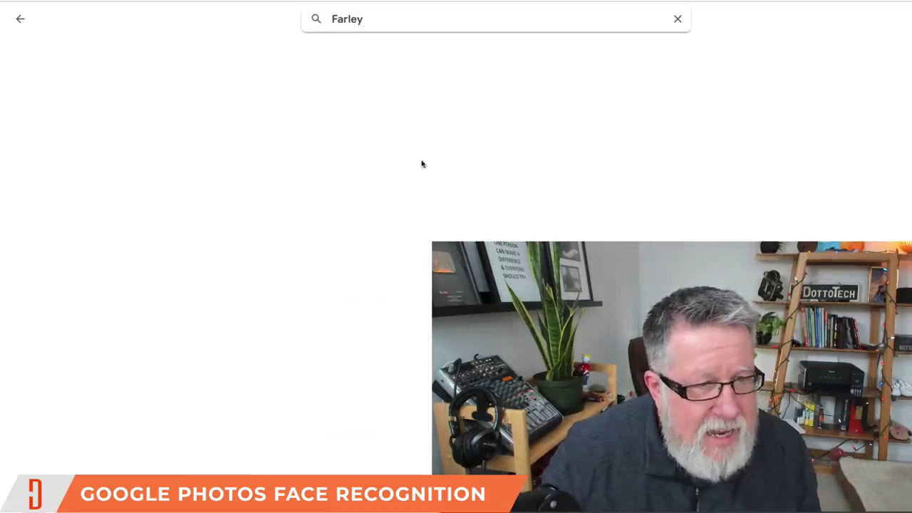
{"action": "scroll", "coordinate": [214, 285], "scroll_direction": "down", "scroll_amount": 4}
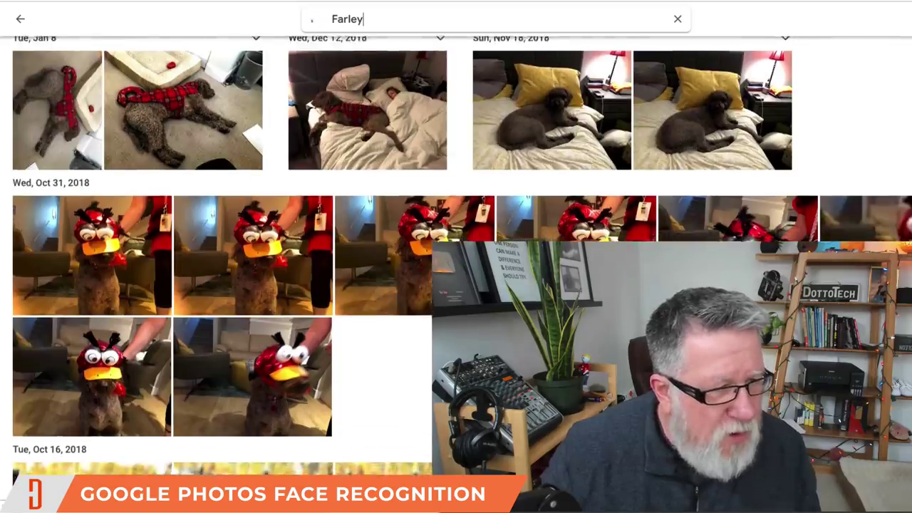
{"action": "scroll", "coordinate": [213, 285], "scroll_direction": "down", "scroll_amount": 3}
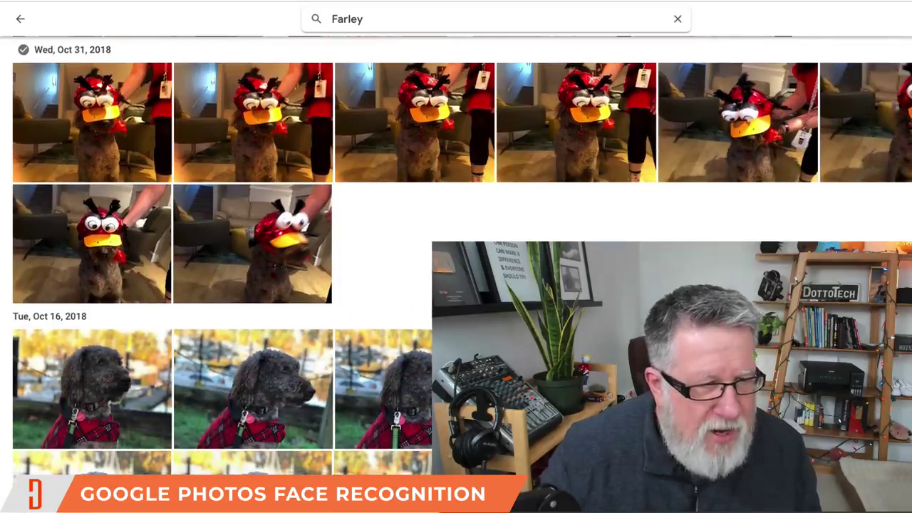
{"action": "scroll", "coordinate": [129, 212], "scroll_direction": "down", "scroll_amount": 1}
{"action": "scroll", "coordinate": [129, 212], "scroll_direction": "up", "scroll_amount": 2}
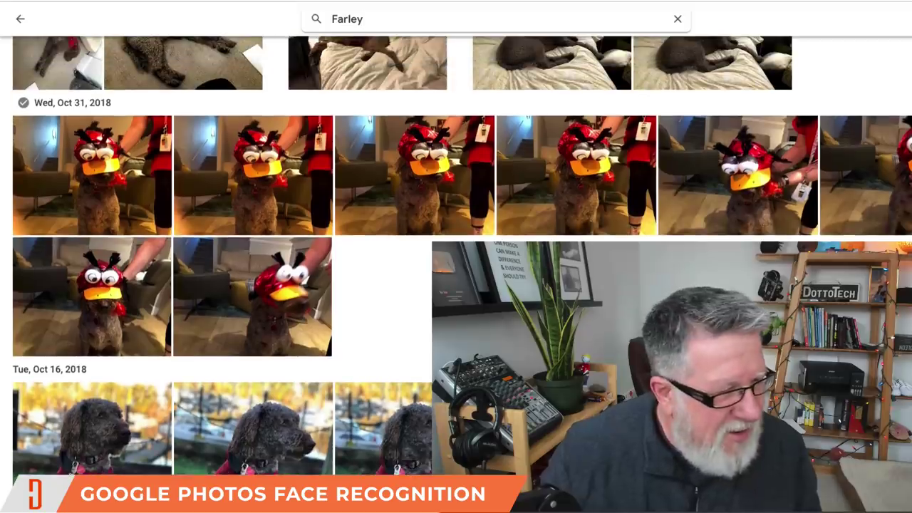
{"action": "scroll", "coordinate": [114, 208], "scroll_direction": "down", "scroll_amount": 3}
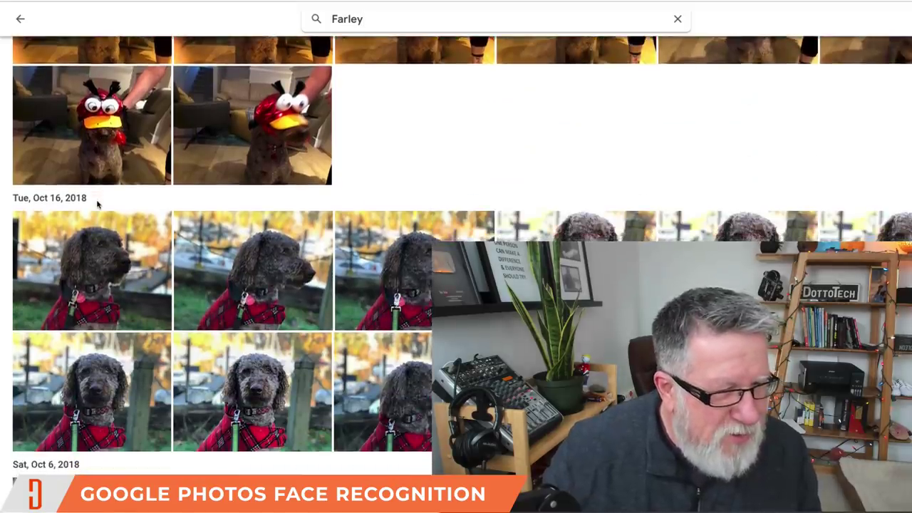
{"action": "scroll", "coordinate": [99, 204], "scroll_direction": "down", "scroll_amount": 4}
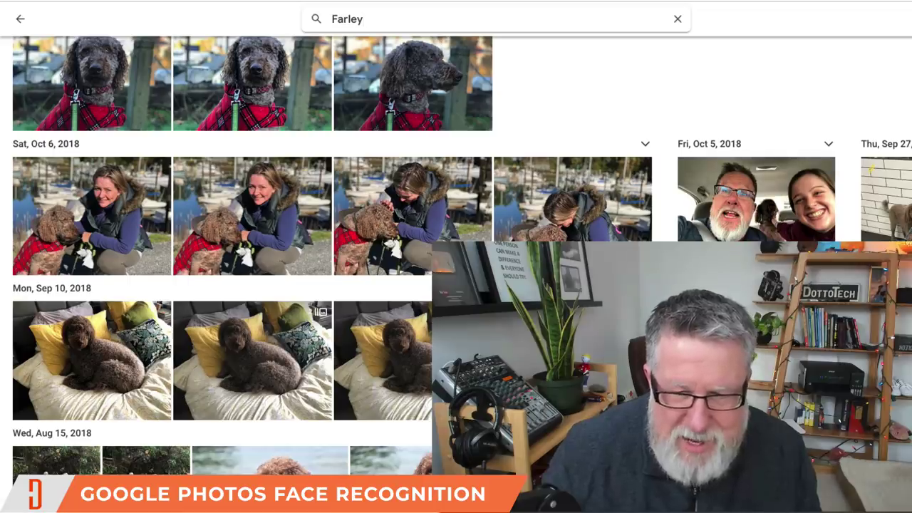
{"action": "scroll", "coordinate": [213, 256], "scroll_direction": "down", "scroll_amount": 7}
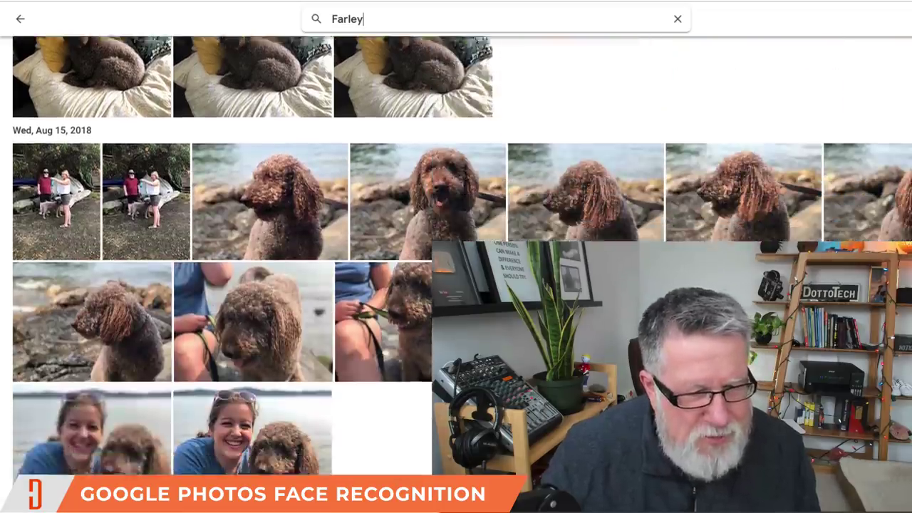
{"action": "scroll", "coordinate": [462, 261], "scroll_direction": "down", "scroll_amount": 4}
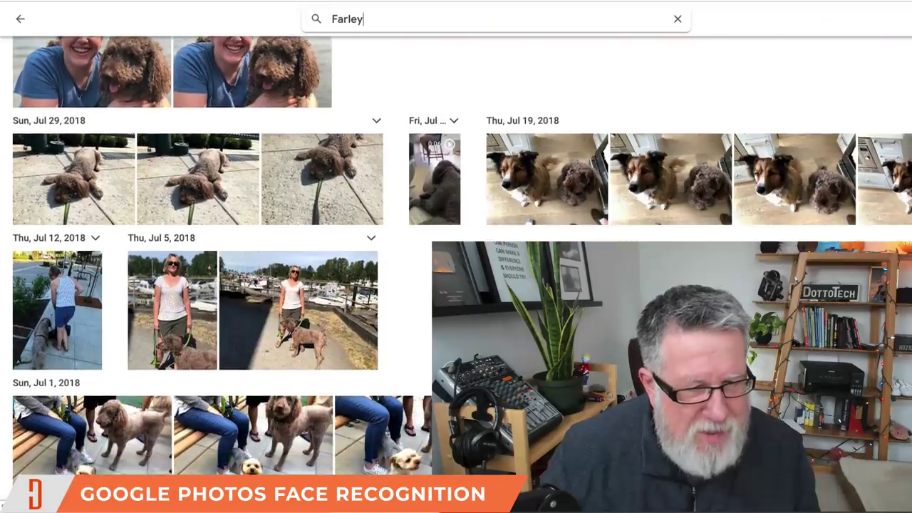
- Replace the Farley search text with 'mim' to bring up the Mimi suggestion
{"action": "scroll", "coordinate": [214, 256], "scroll_direction": "up", "scroll_amount": 13}
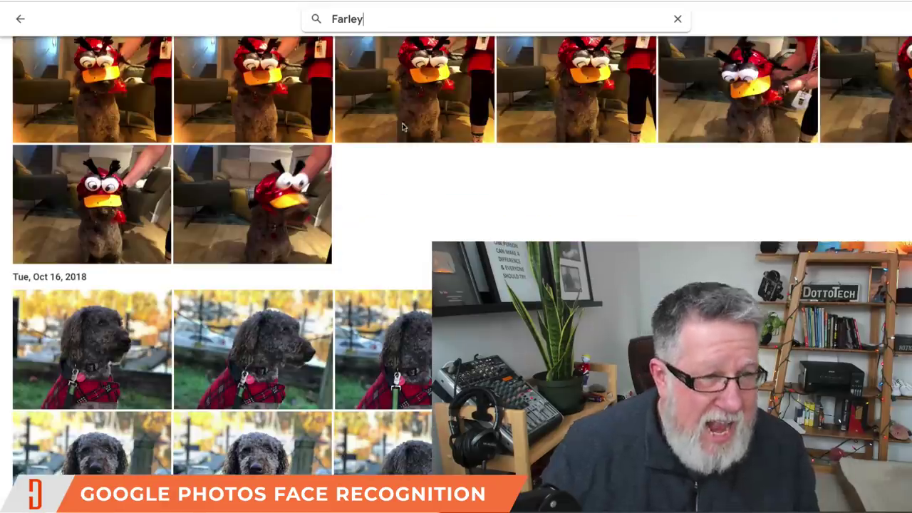
{"action": "left_click_drag", "start_coordinate": [380, 15], "coordinate": [278, 23]}
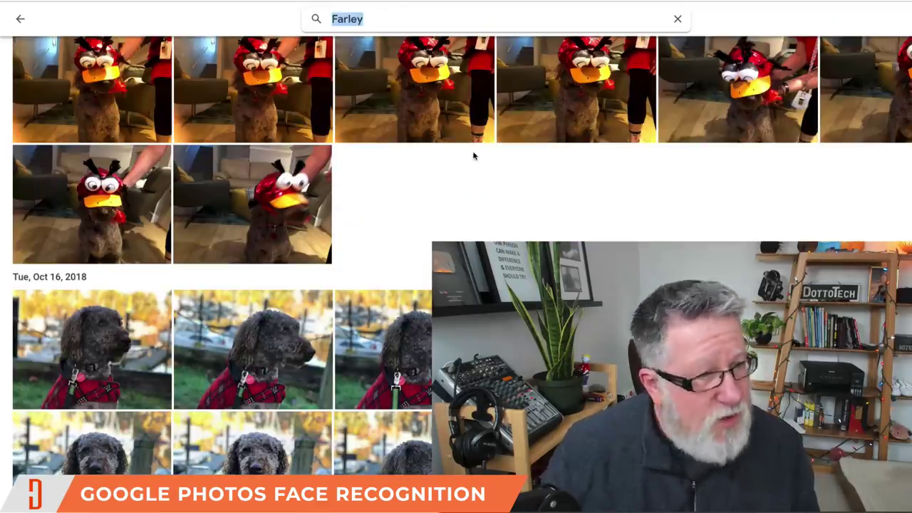
{"action": "type", "text": "mim"}
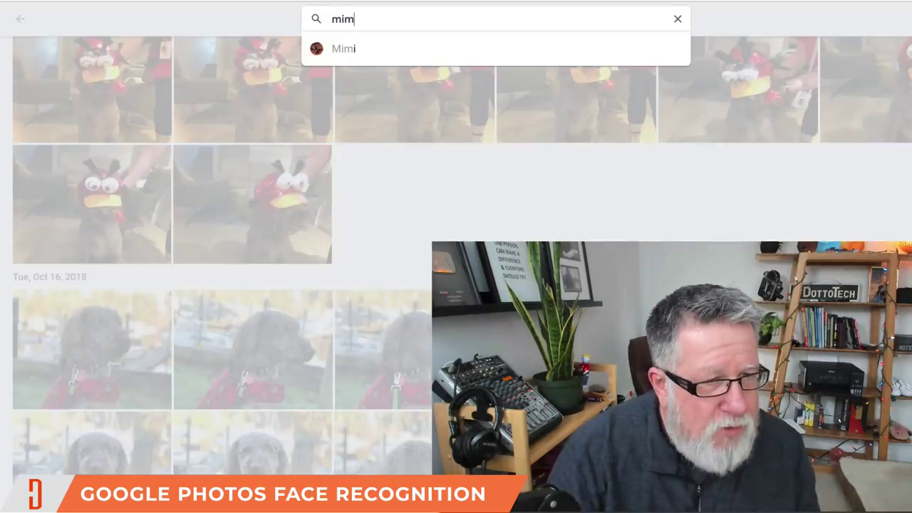
- Show Mimi's photos, view a May 17, 2018 picture, and return to her results
{"action": "left_click", "coordinate": [338, 49]}
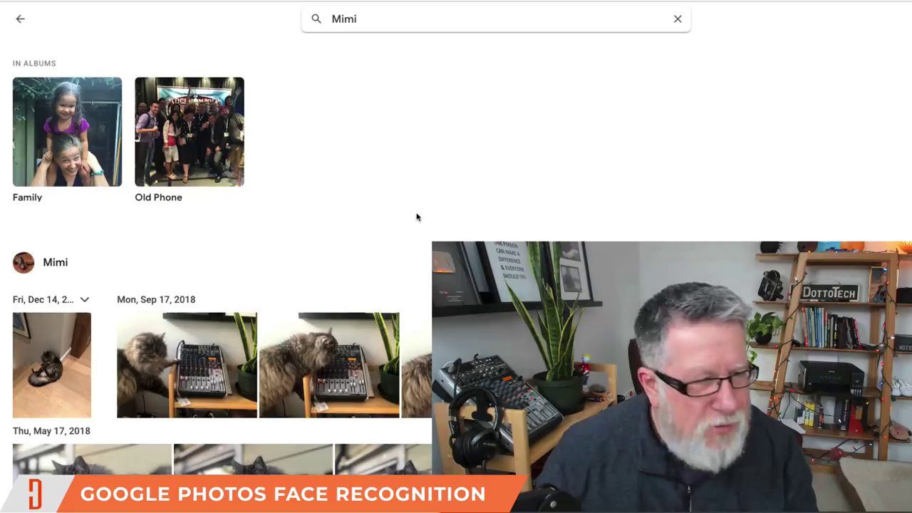
{"action": "scroll", "coordinate": [385, 375], "scroll_direction": "down", "scroll_amount": 5}
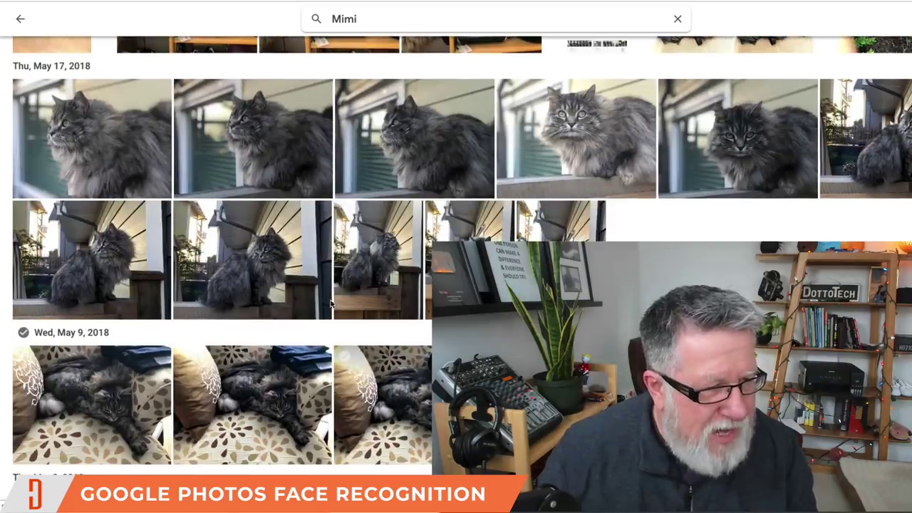
{"action": "left_click", "coordinate": [289, 165]}
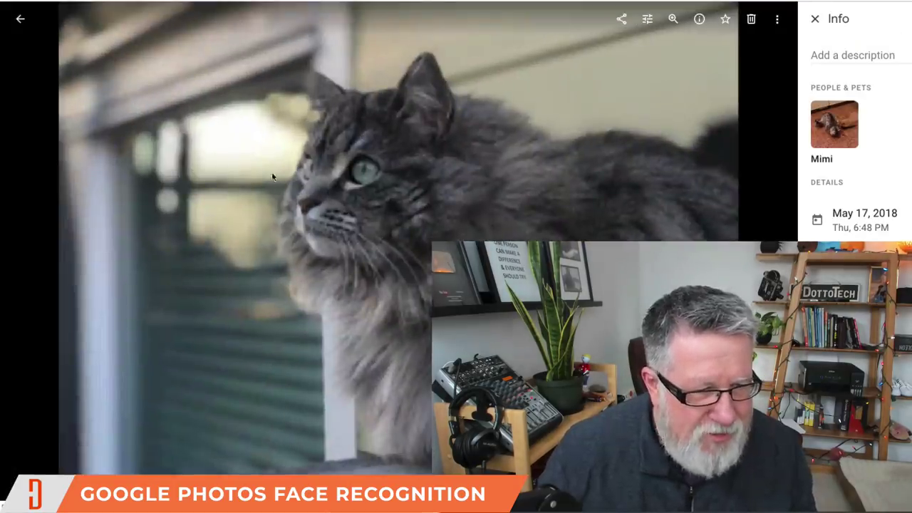
{"action": "left_click", "coordinate": [19, 18]}
{"action": "scroll", "coordinate": [315, 138], "scroll_direction": "up", "scroll_amount": 3}
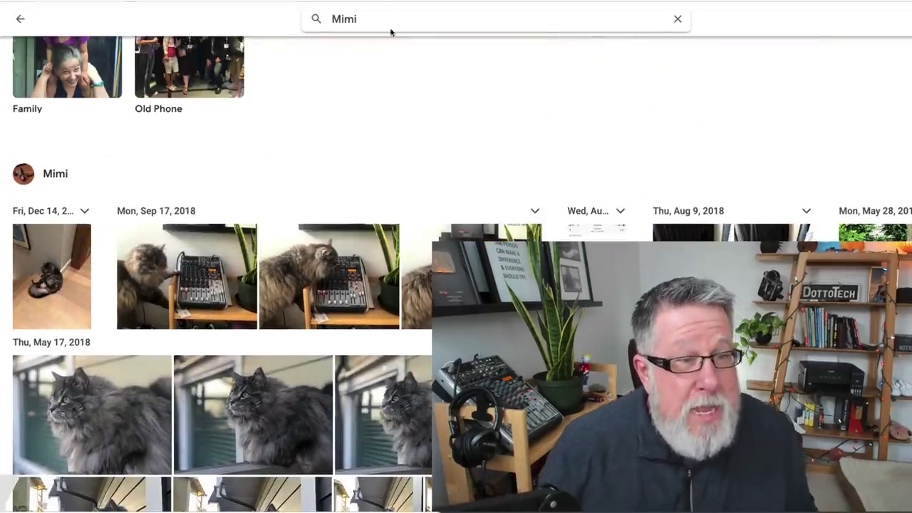
{"action": "left_click", "coordinate": [392, 15]}
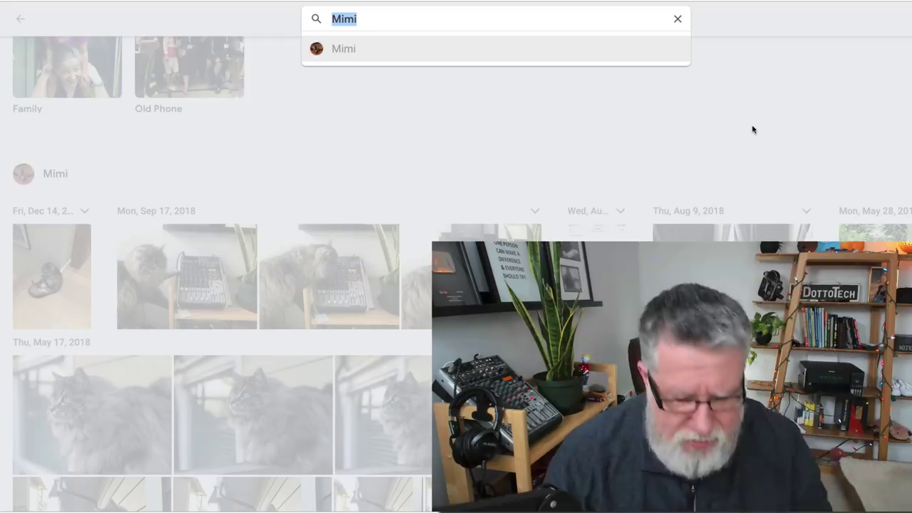
- Search for 'christmas' and browse the holiday results from Dec 27, 2018 back to 2016
{"action": "type", "text": "chr"}
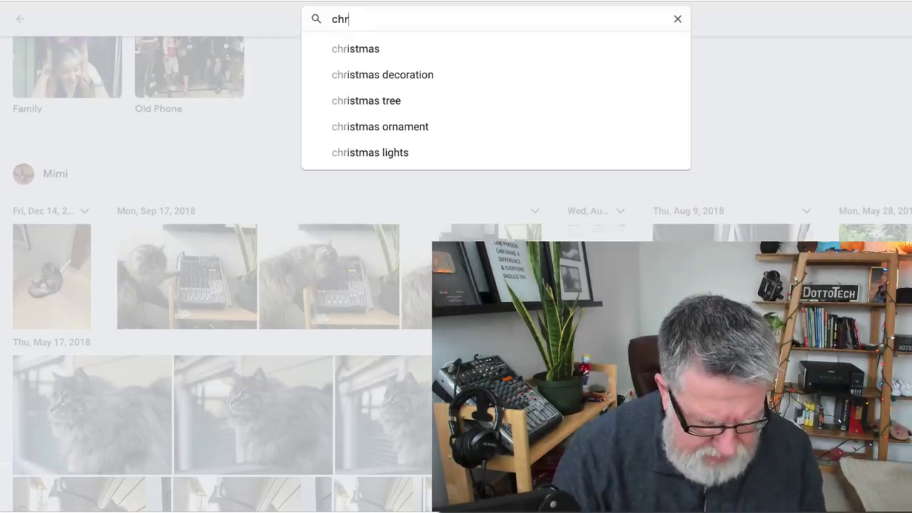
{"action": "type", "text": "istmas"}
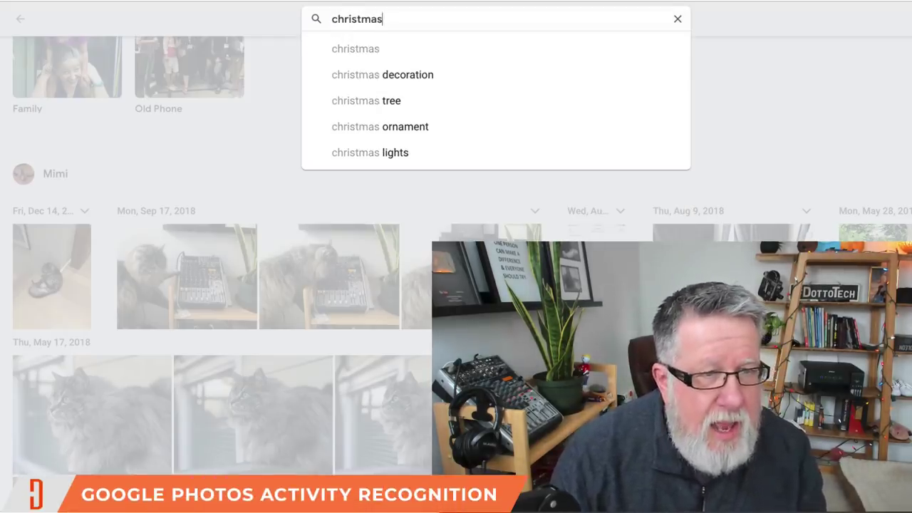
{"action": "key", "text": "Return"}
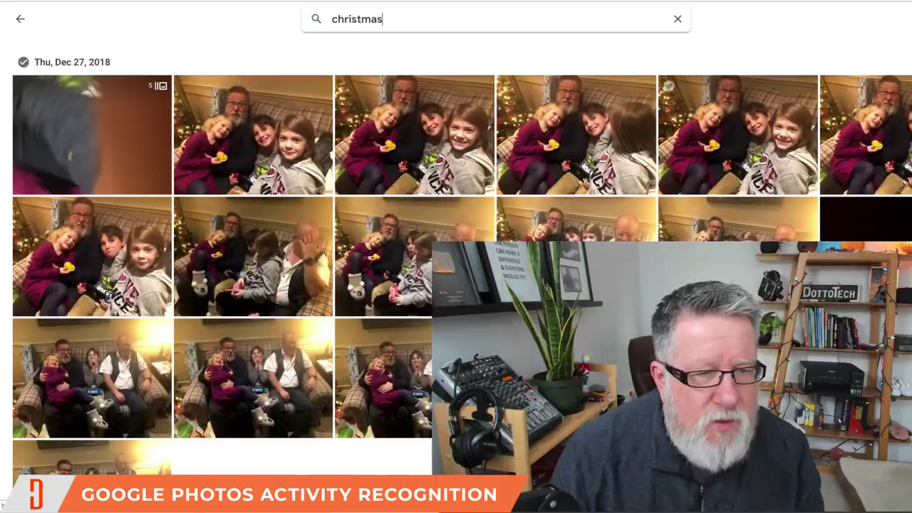
{"action": "scroll", "coordinate": [775, 185], "scroll_direction": "down", "scroll_amount": 10}
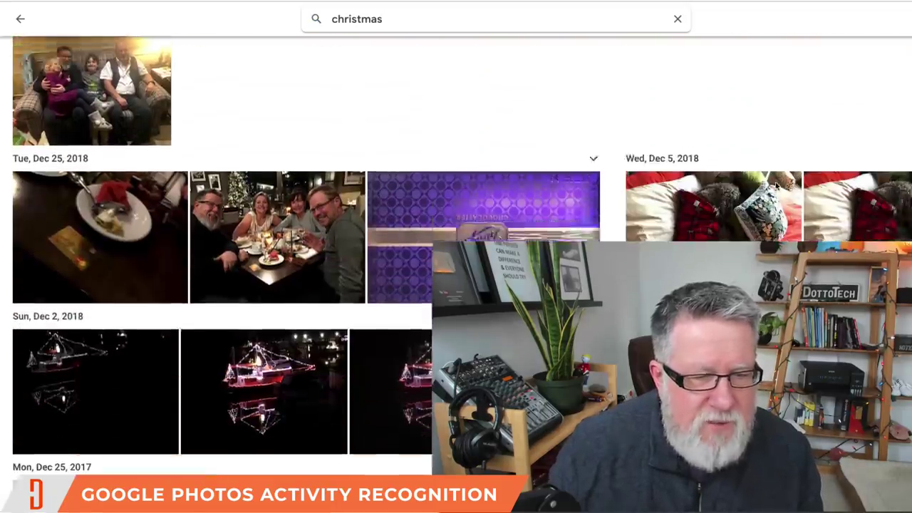
{"action": "scroll", "coordinate": [775, 186], "scroll_direction": "down", "scroll_amount": 3}
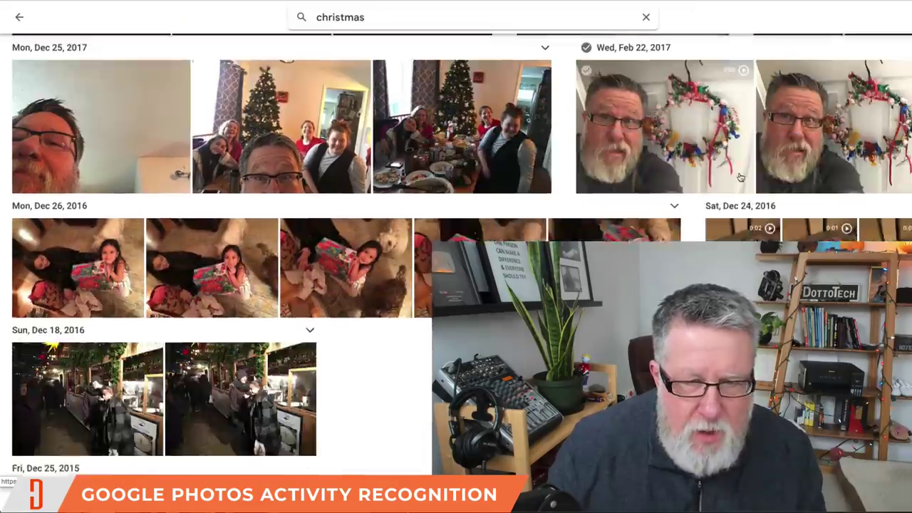
{"action": "scroll", "coordinate": [775, 186], "scroll_direction": "up", "scroll_amount": 2}
{"action": "scroll", "coordinate": [741, 178], "scroll_direction": "down", "scroll_amount": 1}
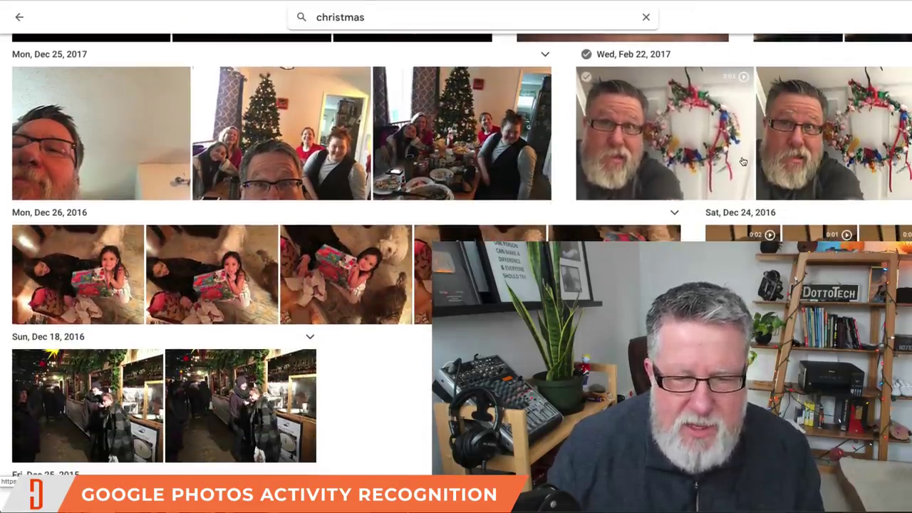
{"action": "scroll", "coordinate": [350, 27], "scroll_direction": "up", "scroll_amount": 1}
{"action": "double_click", "coordinate": [351, 21]}
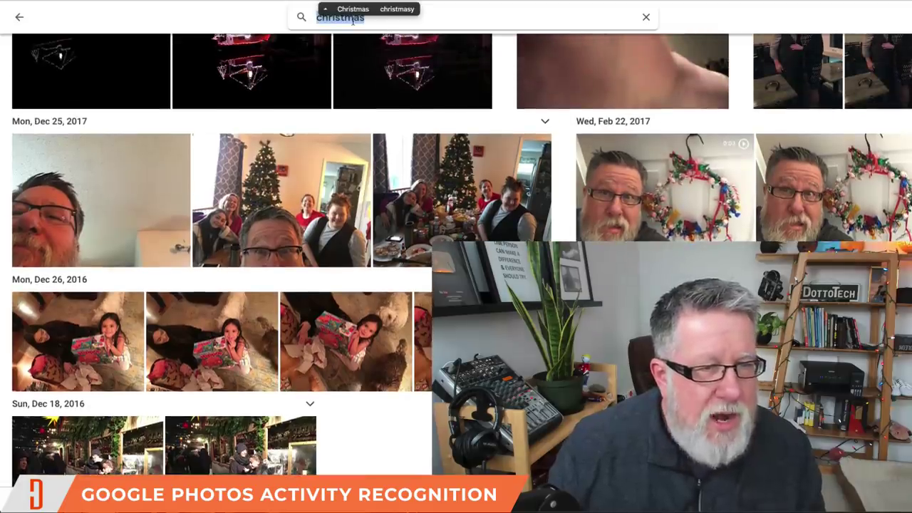
- Search for 'fishing' and scroll through Fernie Fishing 2017 and the dated photo results
{"action": "type", "text": "fishing"}
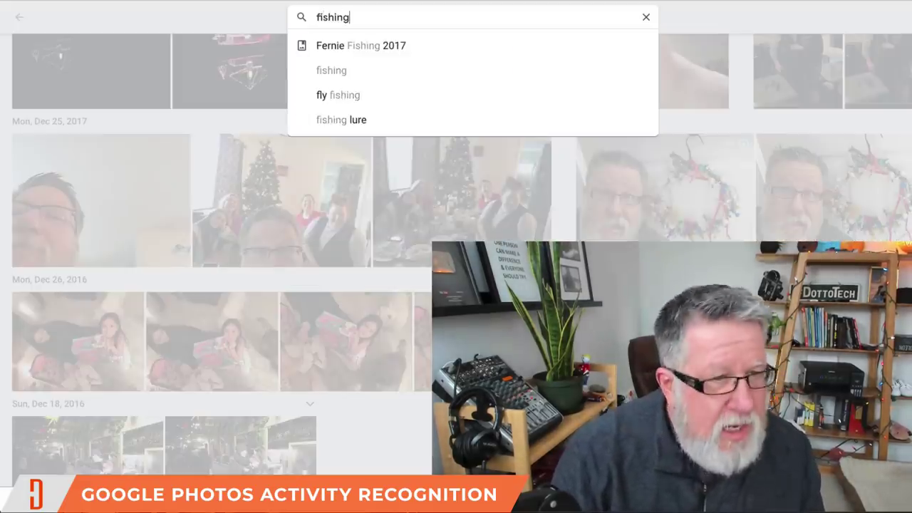
{"action": "key", "text": "Return"}
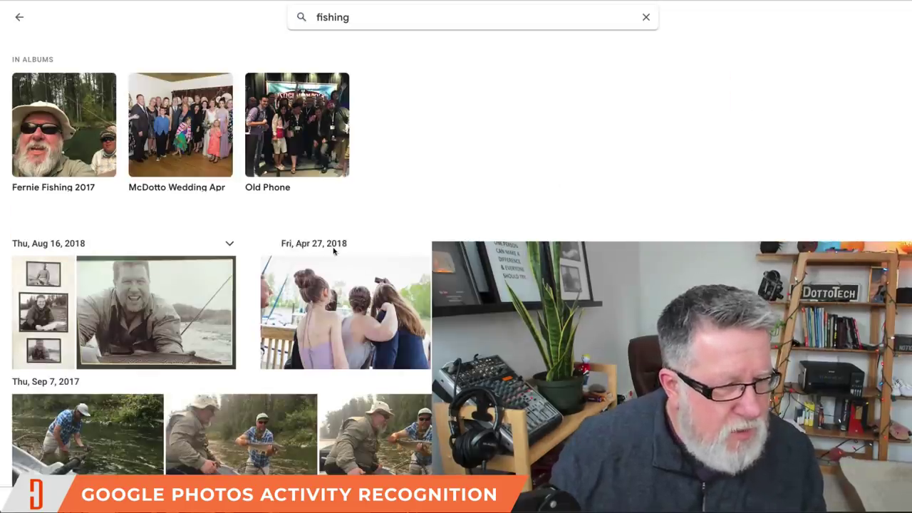
{"action": "scroll", "coordinate": [333, 250], "scroll_direction": "down", "scroll_amount": 8}
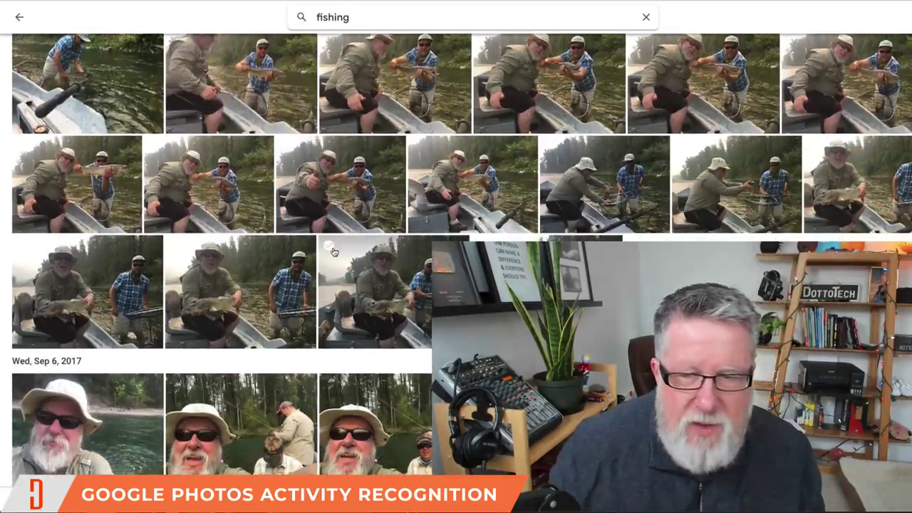
{"action": "scroll", "coordinate": [332, 250], "scroll_direction": "down", "scroll_amount": 7}
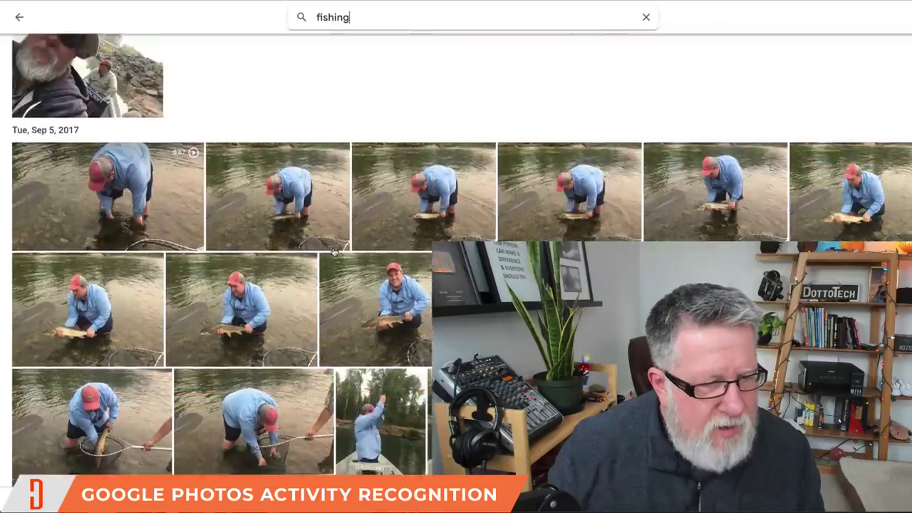
{"action": "scroll", "coordinate": [332, 251], "scroll_direction": "down", "scroll_amount": 8}
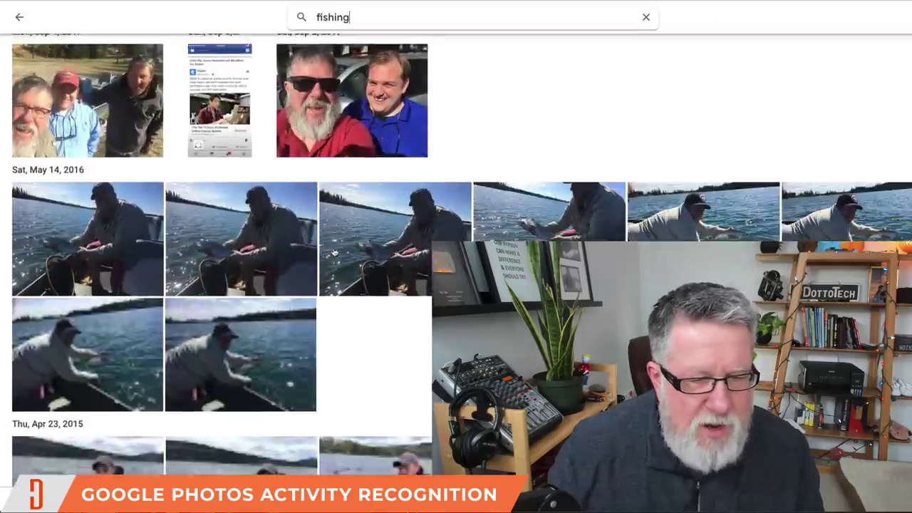
{"action": "scroll", "coordinate": [332, 252], "scroll_direction": "down", "scroll_amount": 8}
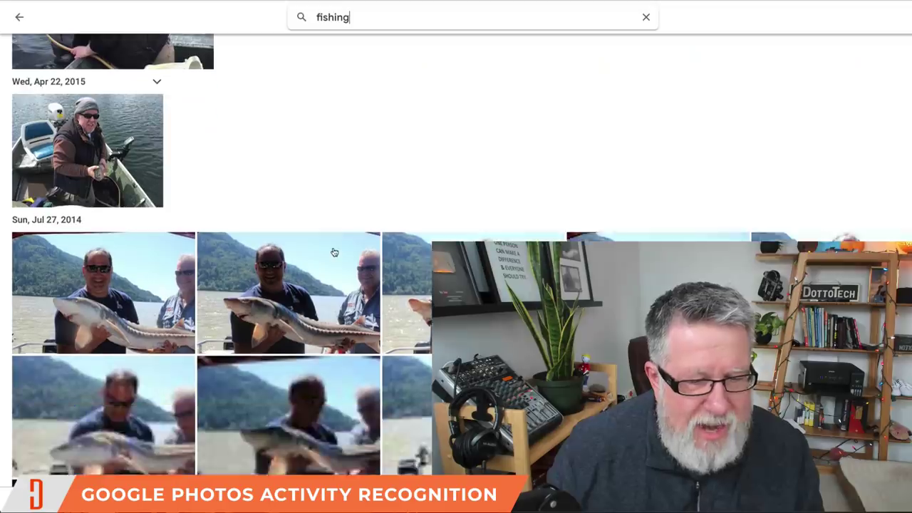